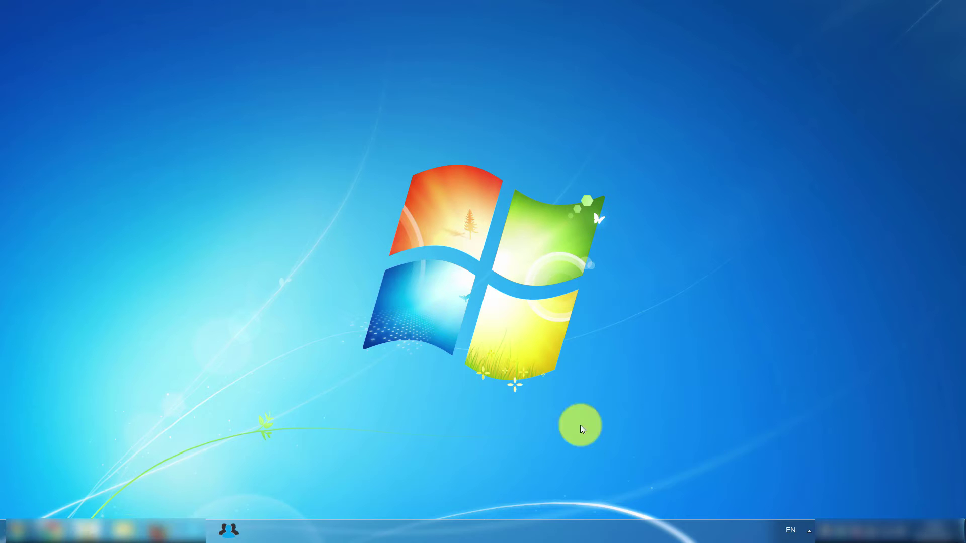
Step: Sign in to Multiloginapp with the account e-mail and password
click(234, 527)
click(431, 249)
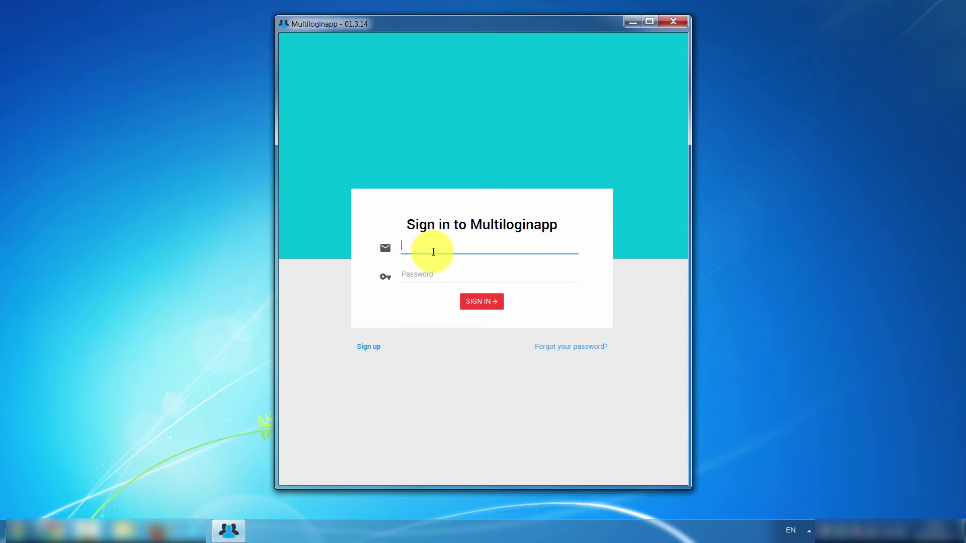
key(Tab)
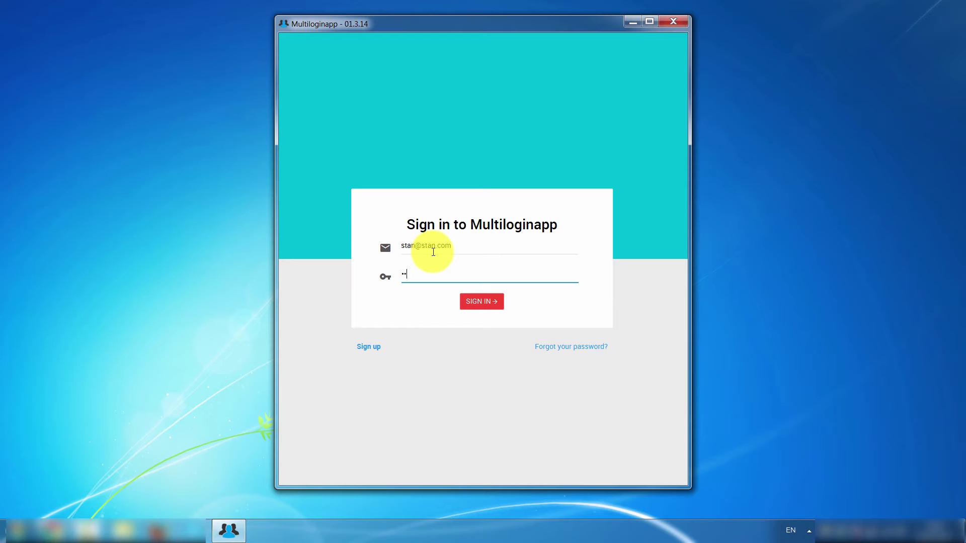
click(482, 302)
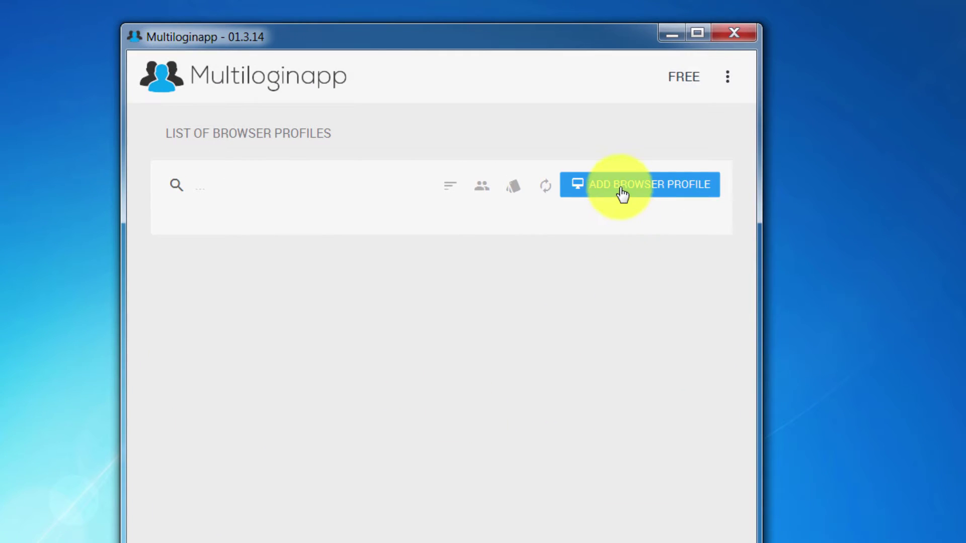
Step: Add a browser profile named 'our first browser profile' that uses Chrome
click(622, 194)
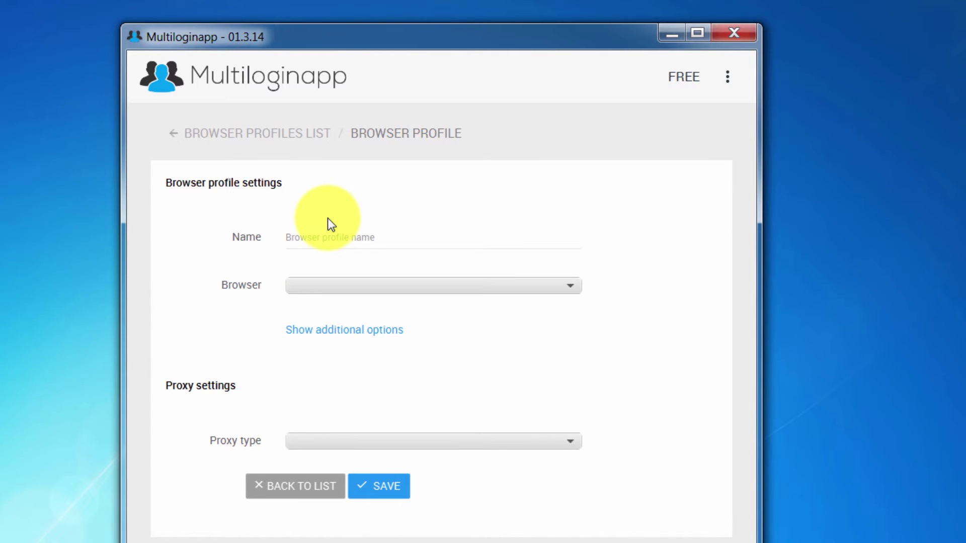
click(349, 231)
text(our first browse)
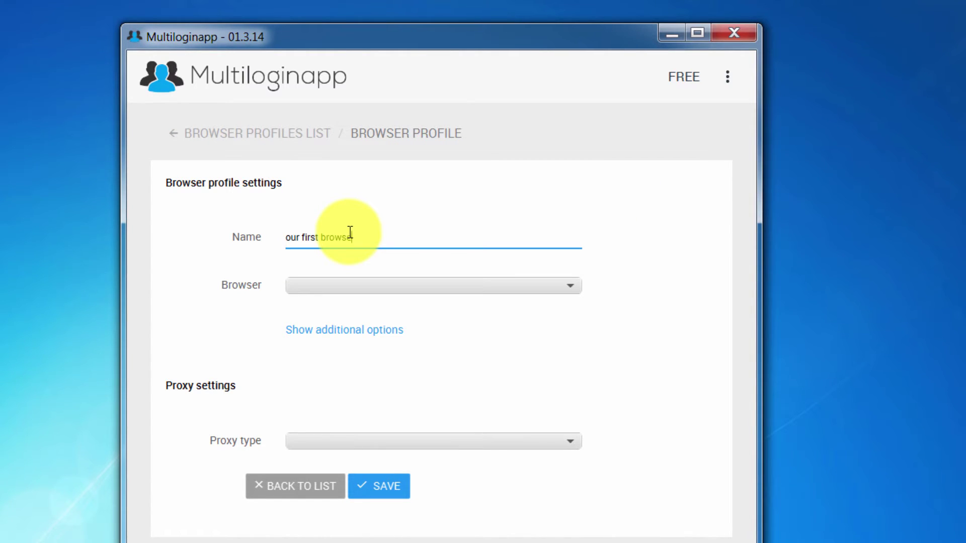
text(r profile)
click(615, 237)
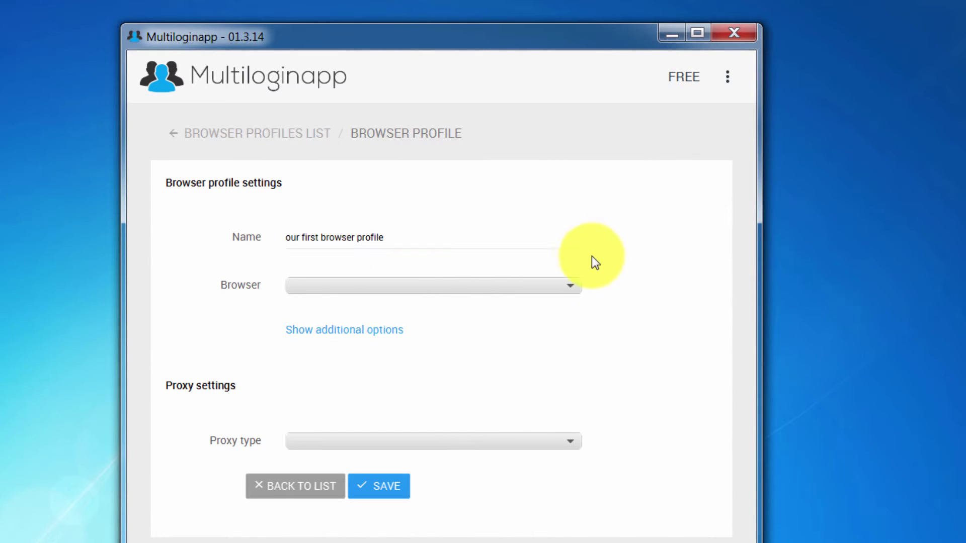
click(568, 283)
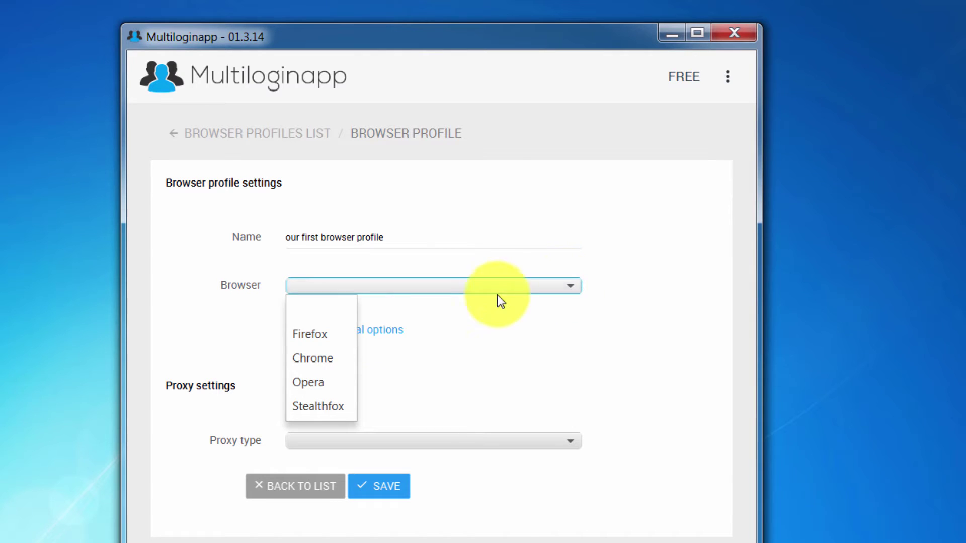
click(306, 365)
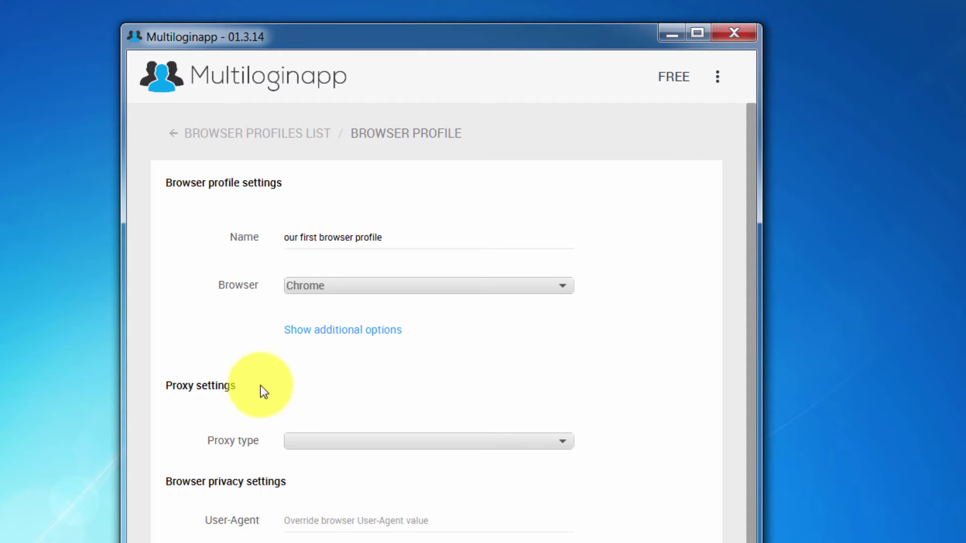
drag(261, 389, 161, 388)
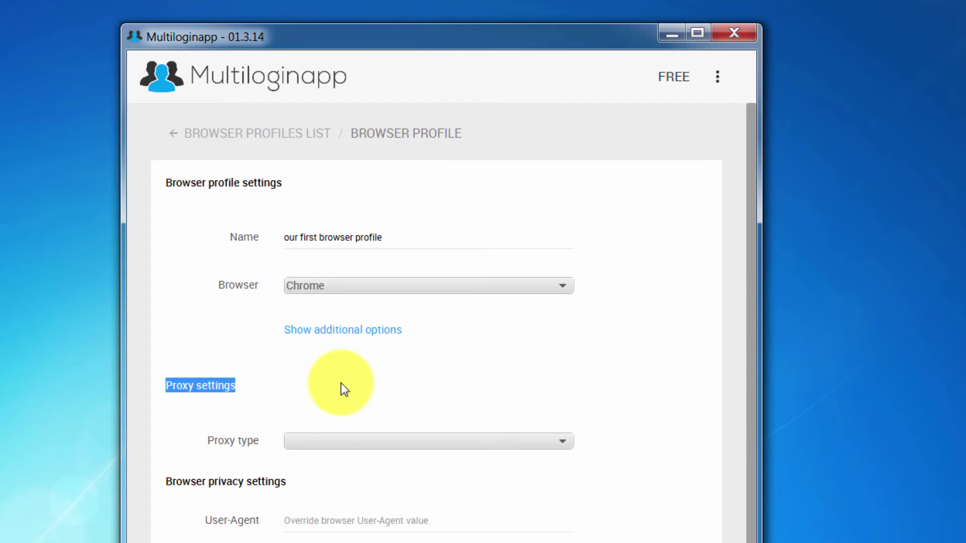
click(270, 416)
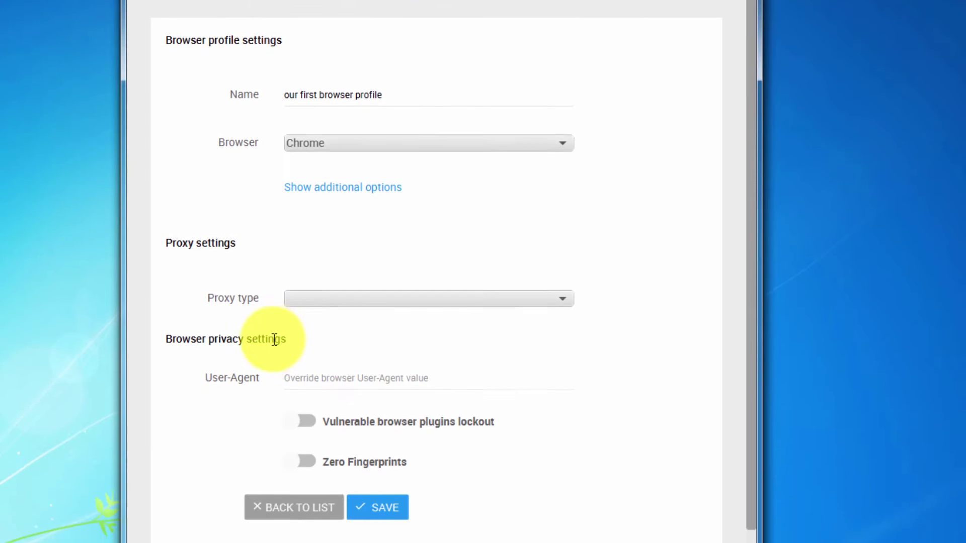
drag(287, 339, 156, 339)
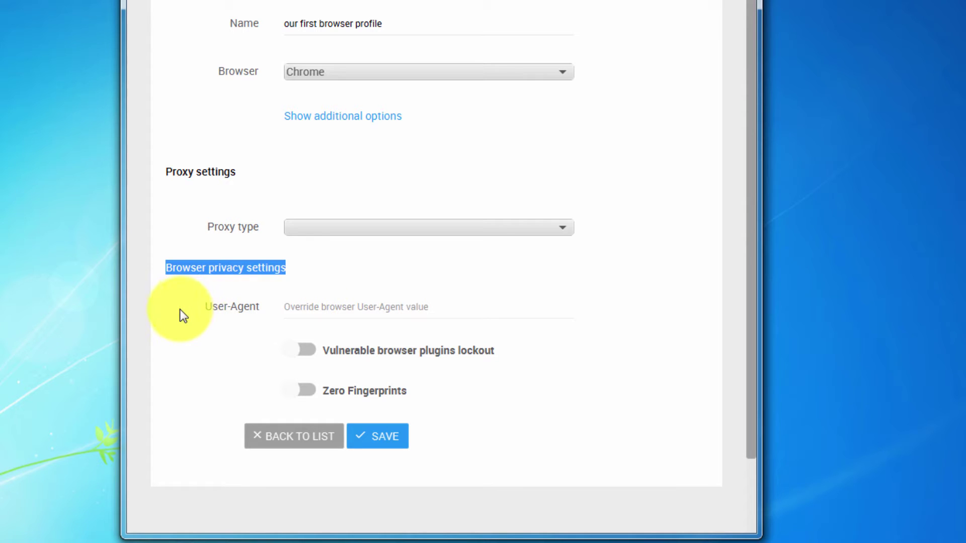
drag(205, 307, 258, 311)
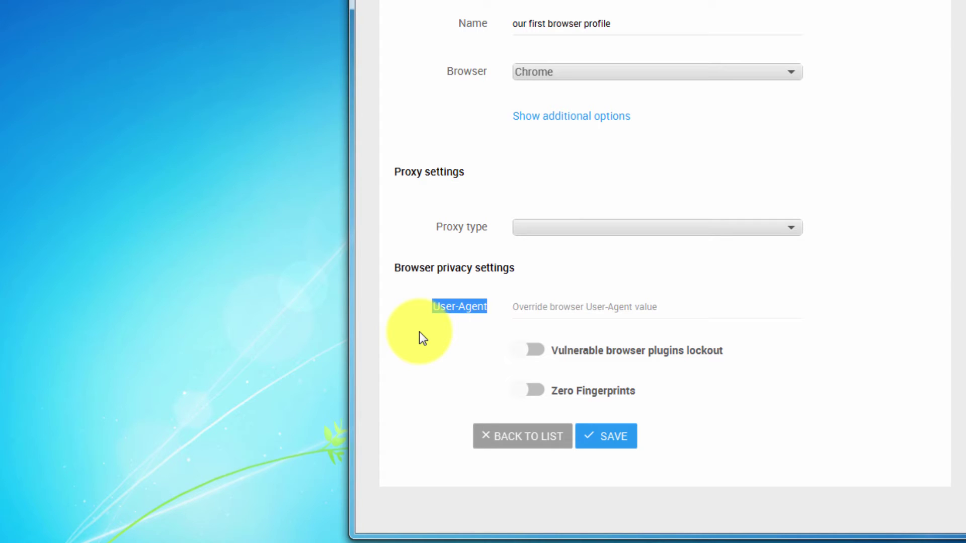
Step: Paste a Chrome user-agent string into User-Agent and highlight its Windows NT 6.3; Win64; x64 part
click(541, 304)
text(Mozilla/5.0 (Windows NT 6.3; WOW64) AppleWebKit/537.36 (KHTML, like Gecko) Chrome/42.0.2785.116 Safari/537.36)
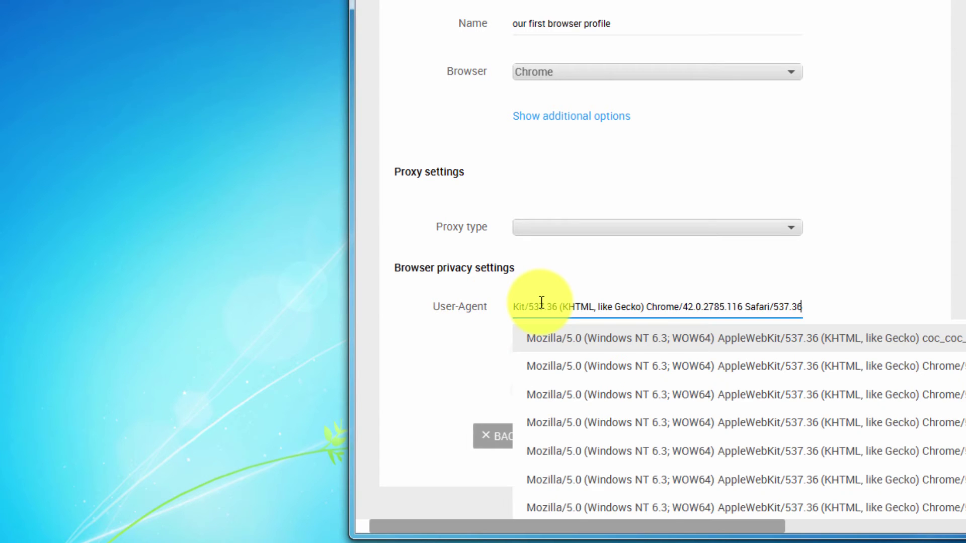
drag(541, 301, 554, 304)
drag(676, 298, 569, 304)
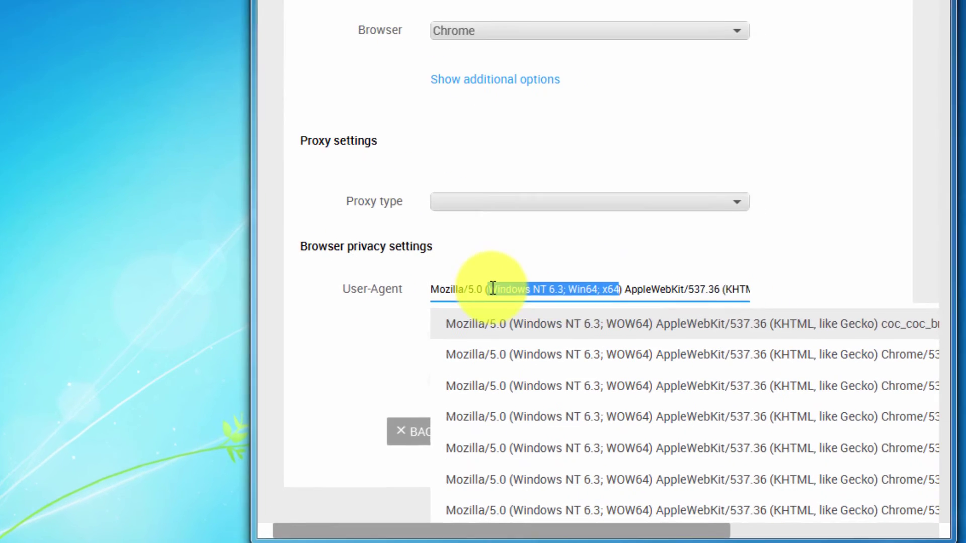
click(719, 289)
Step: Highlight the Chrome/42 version part, then the Windows NT 6.3; Win64; x64 part again
key(Right)
key(Right)
key(Right)
key(Right)
key(Right)
key(Right)
key(Right)
key(Right)
key(Right)
key(Right)
key(Right)
key(Right)
key(Right)
key(Right)
key(Right)
key(Right)
key(Right)
key(Right)
key(Right)
key(Right)
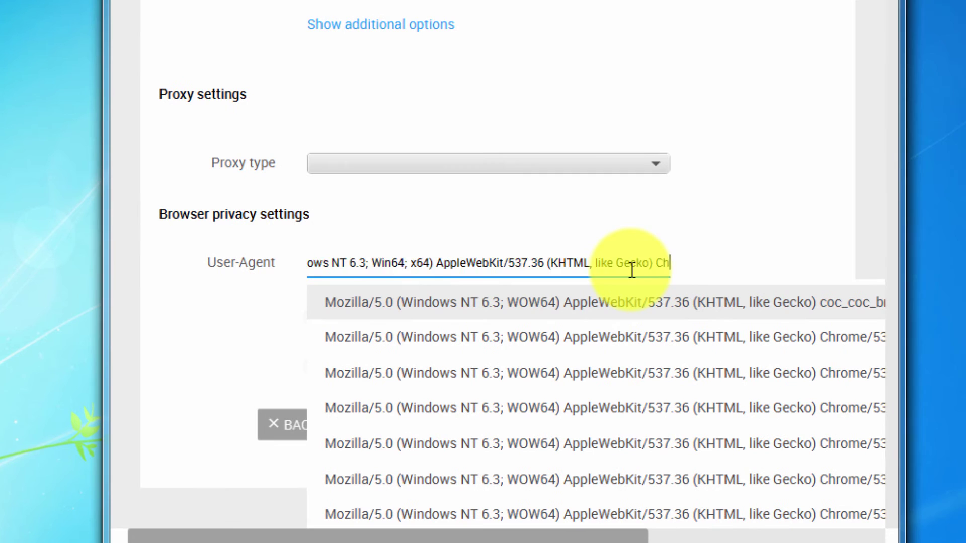
key(End)
drag(549, 263, 610, 263)
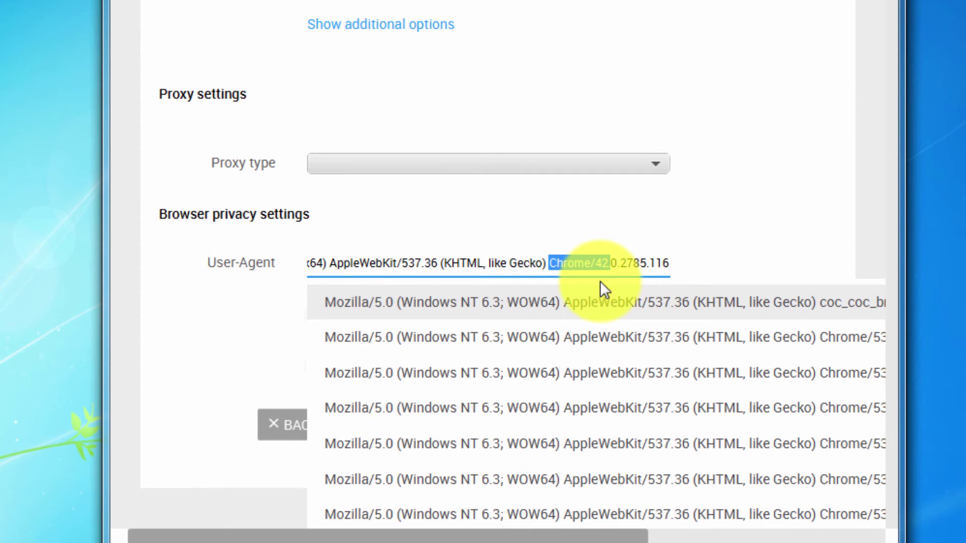
click(565, 263)
key(Home)
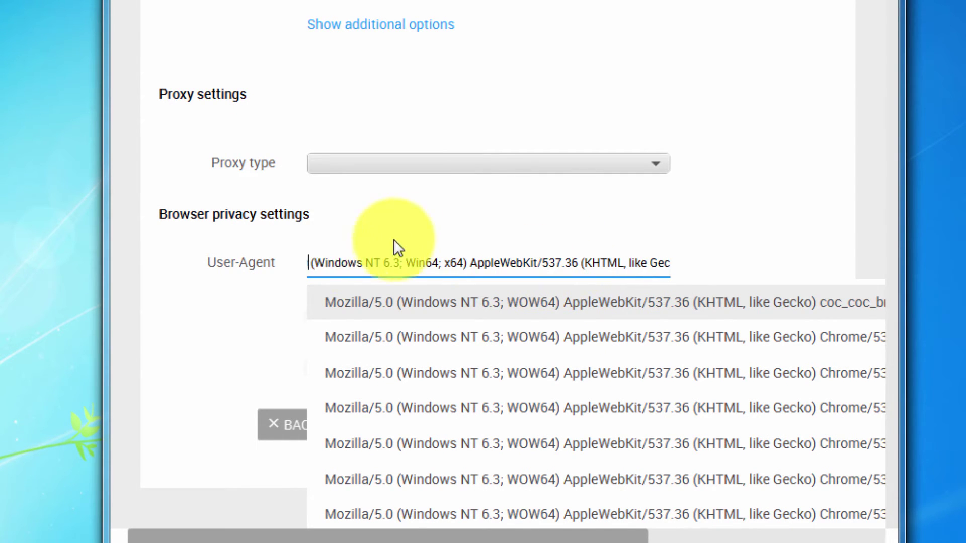
drag(312, 263, 463, 262)
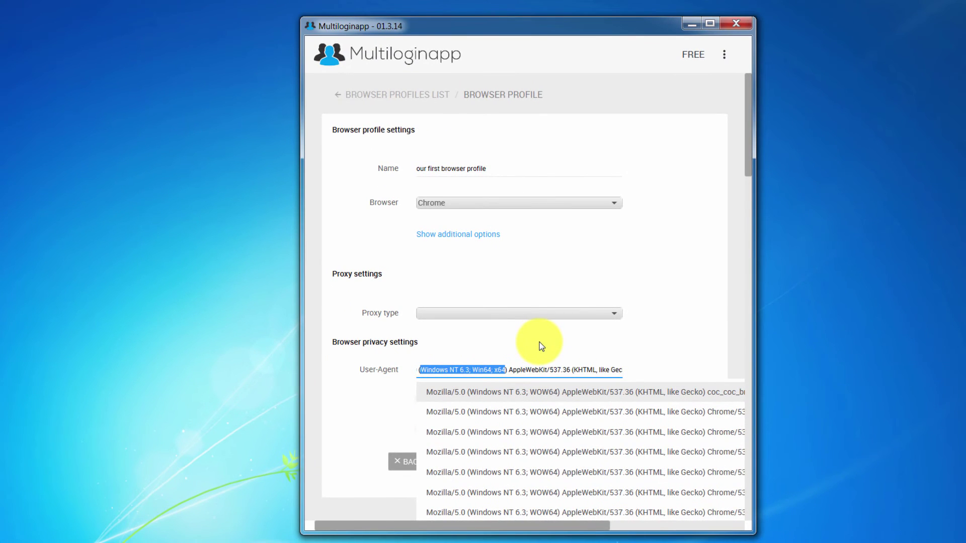
click(541, 344)
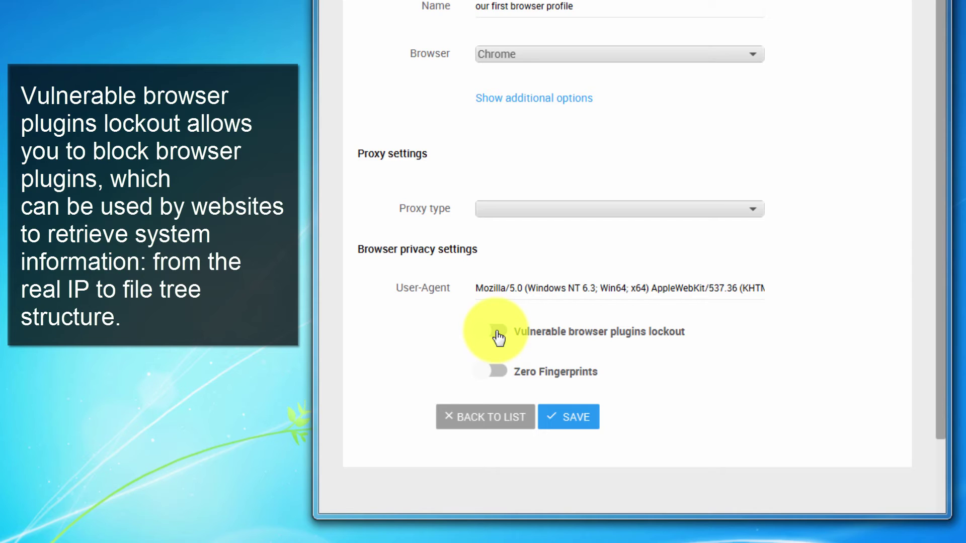
click(497, 332)
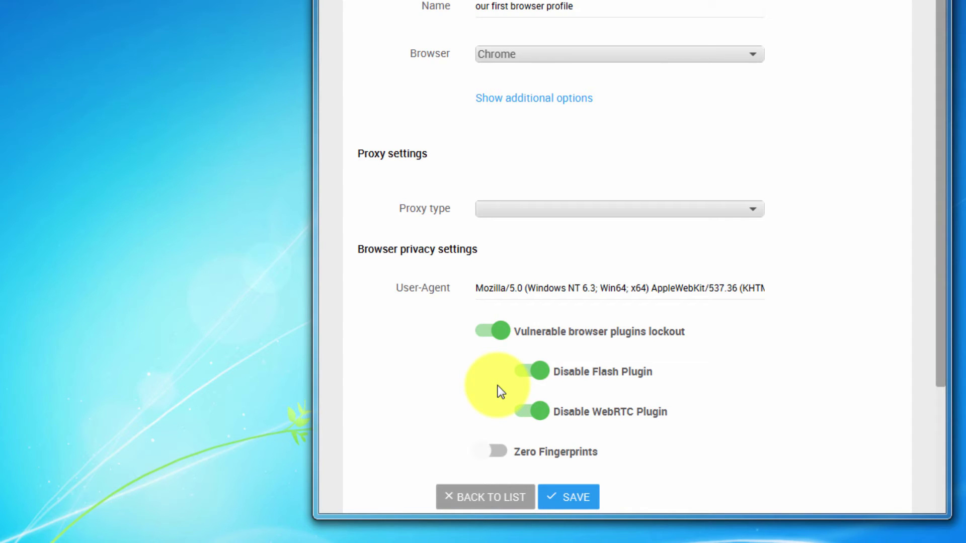
click(531, 376)
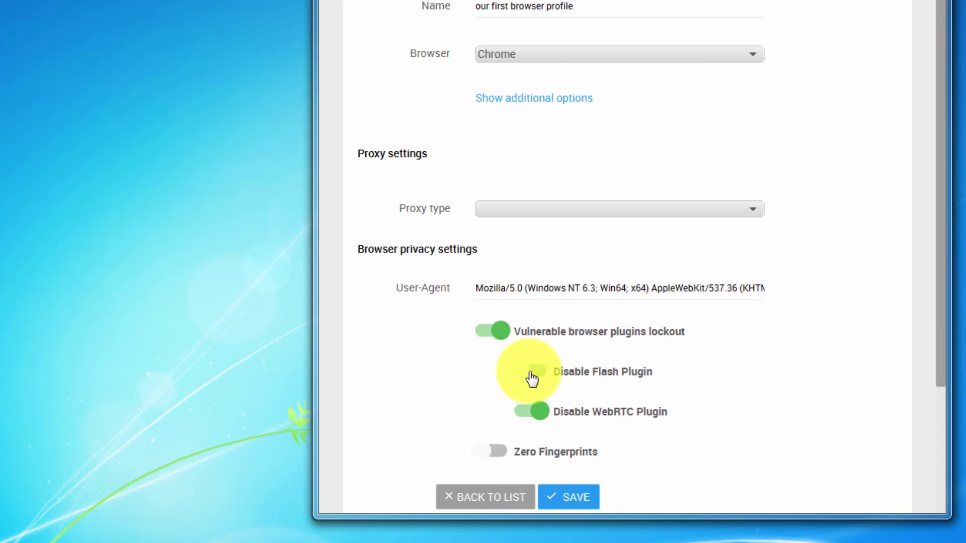
click(532, 375)
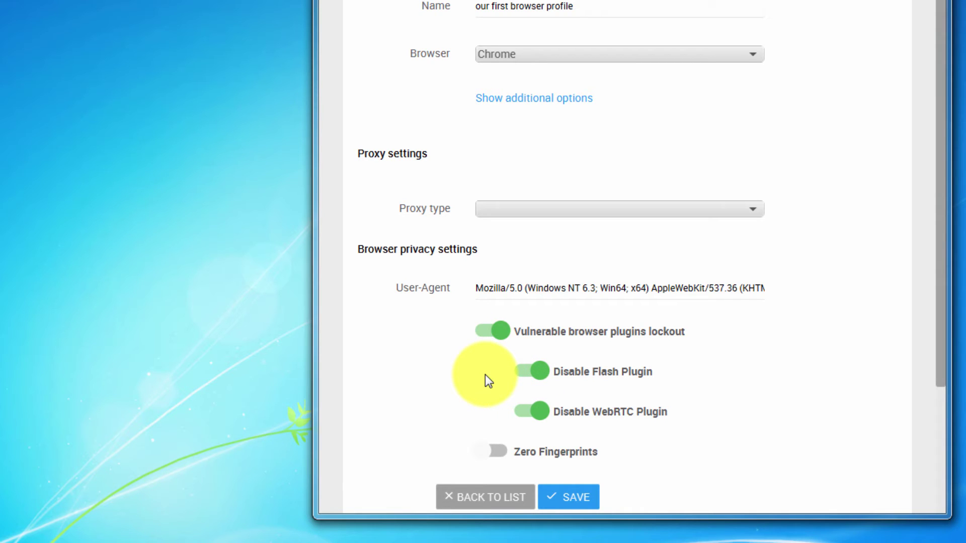
scroll(486, 379, down, 1)
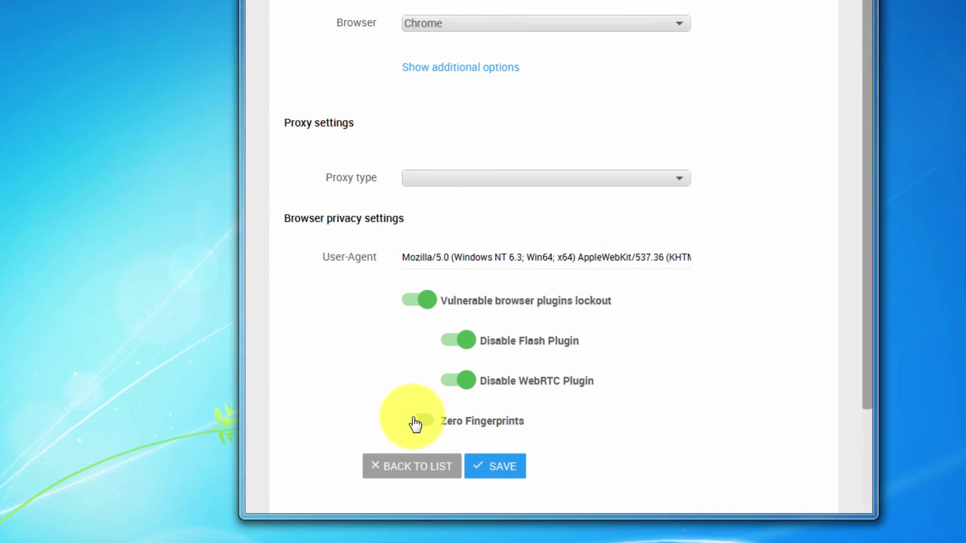
Step: Enable Zero Fingerprints and Canvas Defender in Noise mode for the profile
click(489, 424)
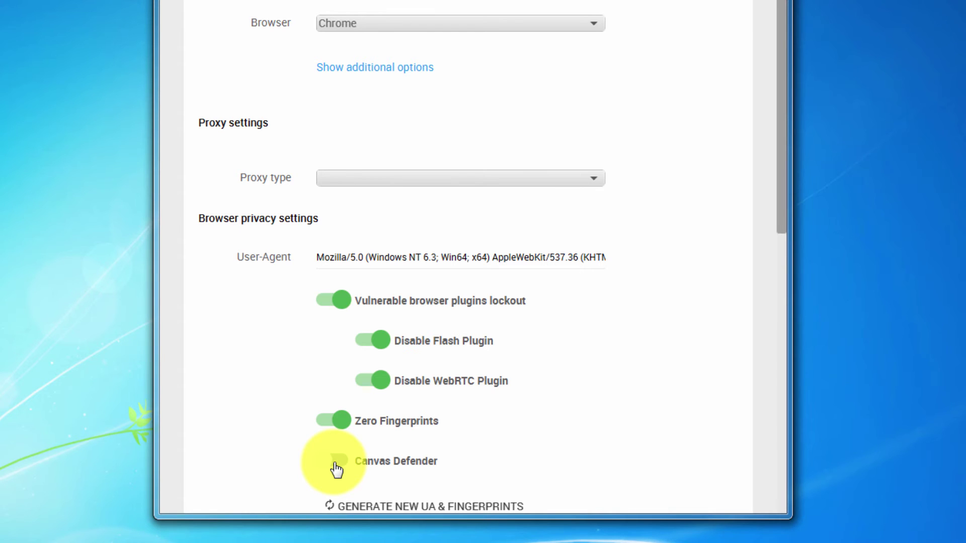
click(336, 461)
scroll(363, 344, down, 3)
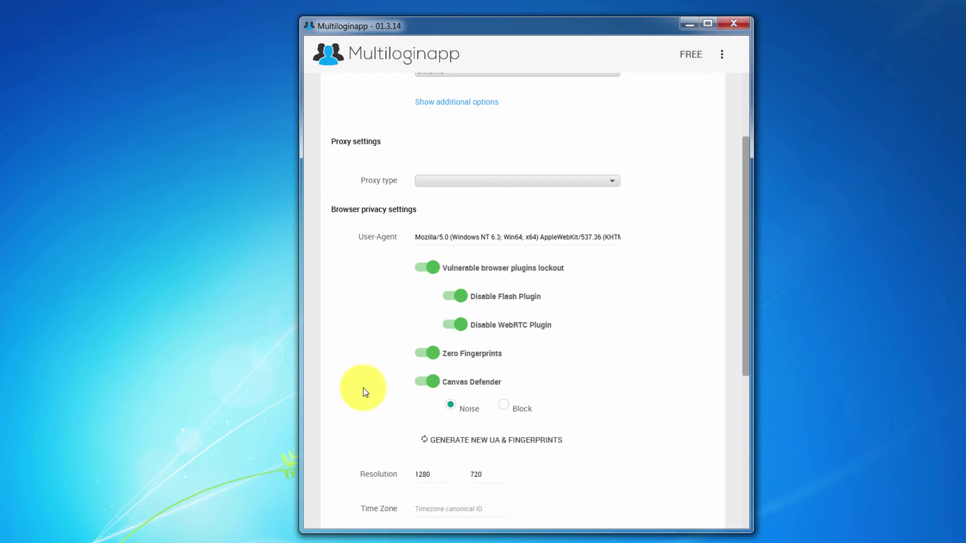
scroll(364, 390, down, 5)
Step: Save the profile and launch it, showing What is My IP with 141.101.80.164, Norway
click(487, 469)
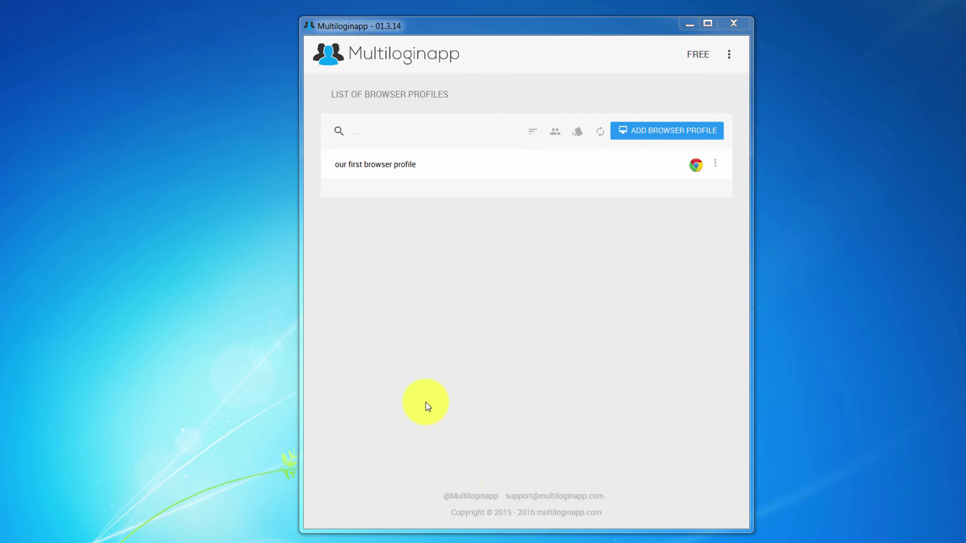
click(695, 165)
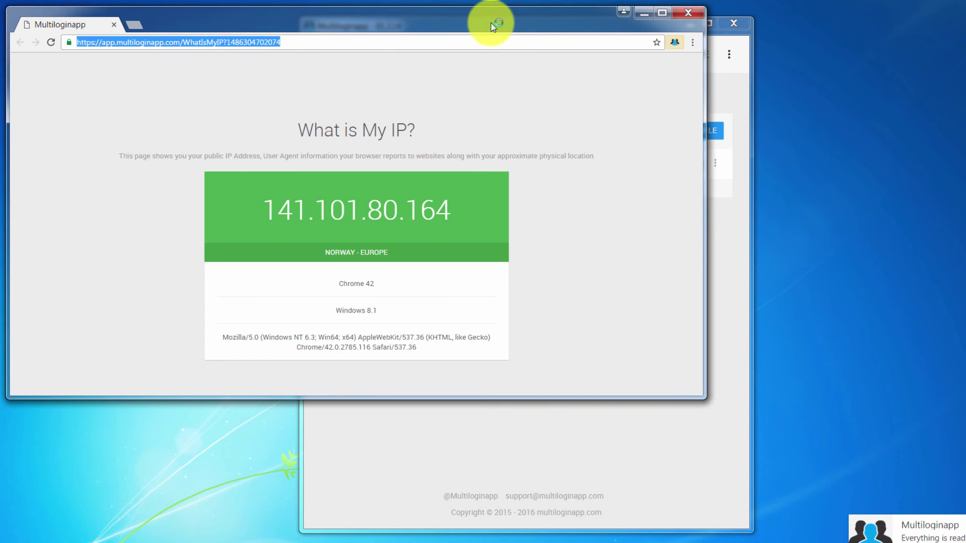
Step: Load facebook.com in a new tab of the profile's Chrome window
drag(492, 21, 629, 87)
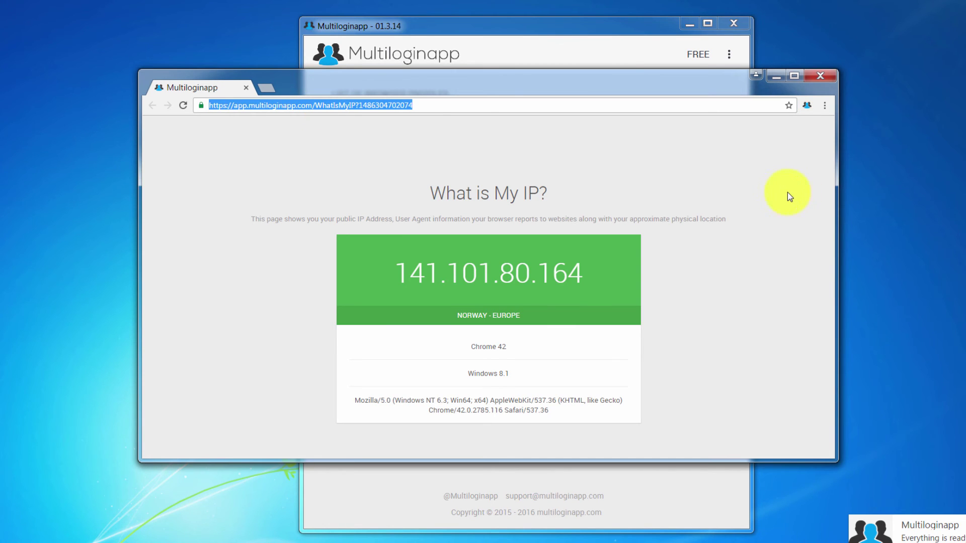
click(717, 183)
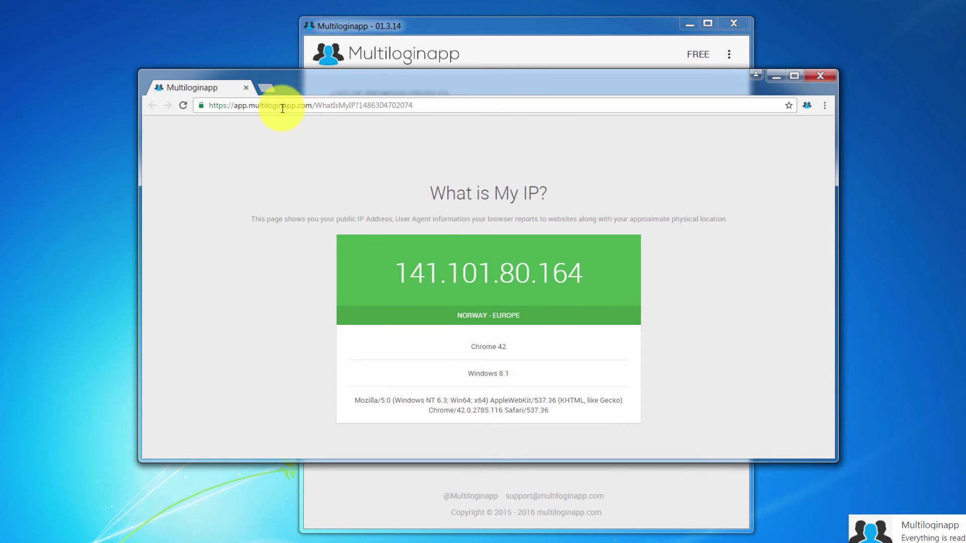
key(ctrl+t)
text(facebook.com)
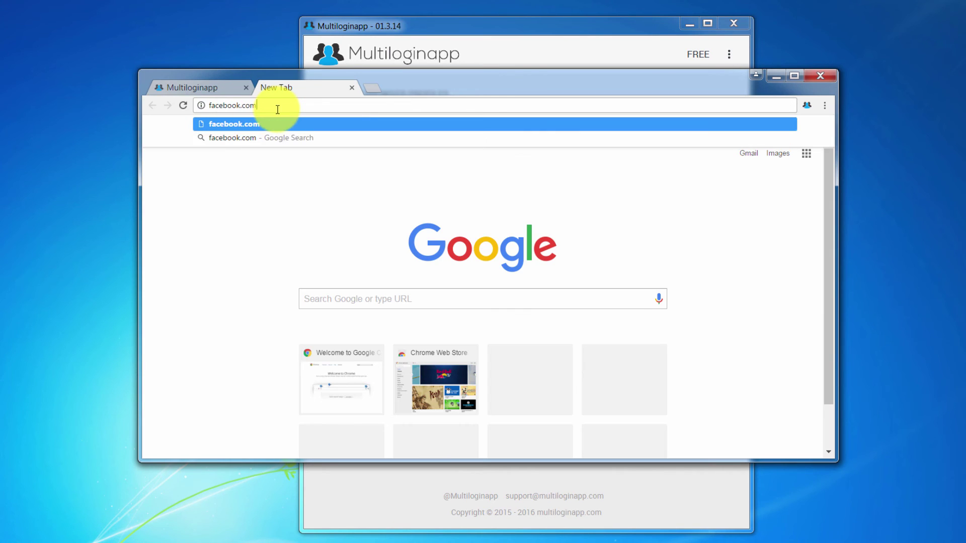
key(Return)
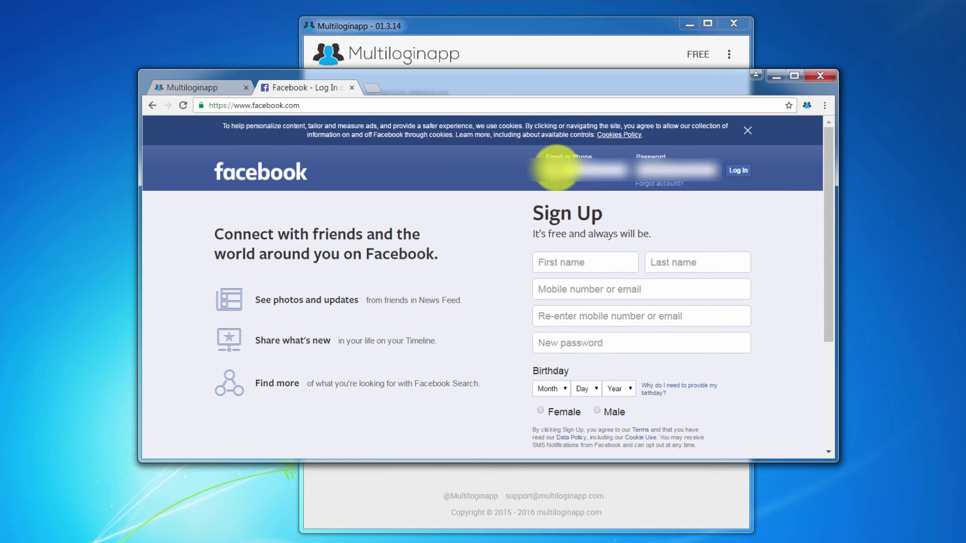
Step: Log into Facebook and go to Gmail in a third tab
click(742, 174)
click(370, 87)
text(gmail.)
key(Return)
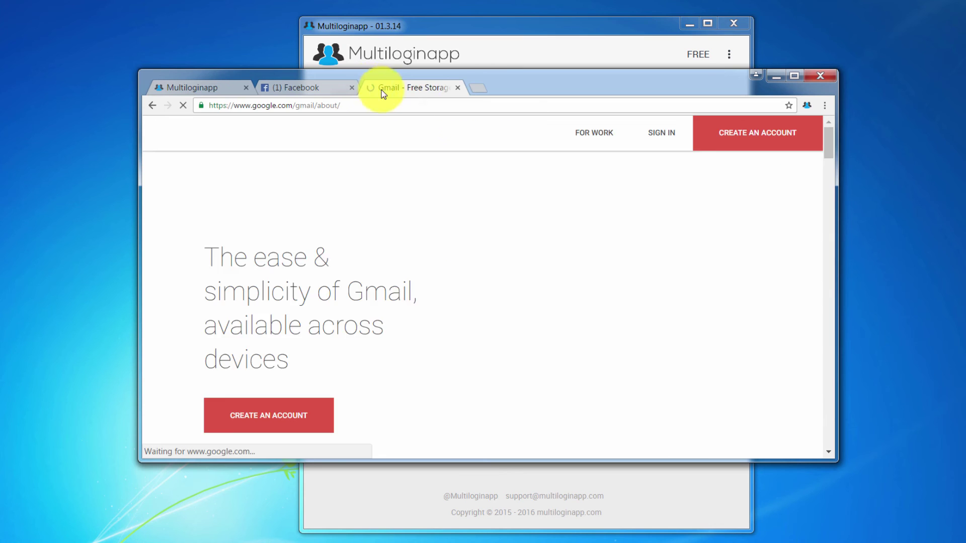
Step: Sign in to Gmail with the account e-mail and password
click(661, 132)
click(483, 319)
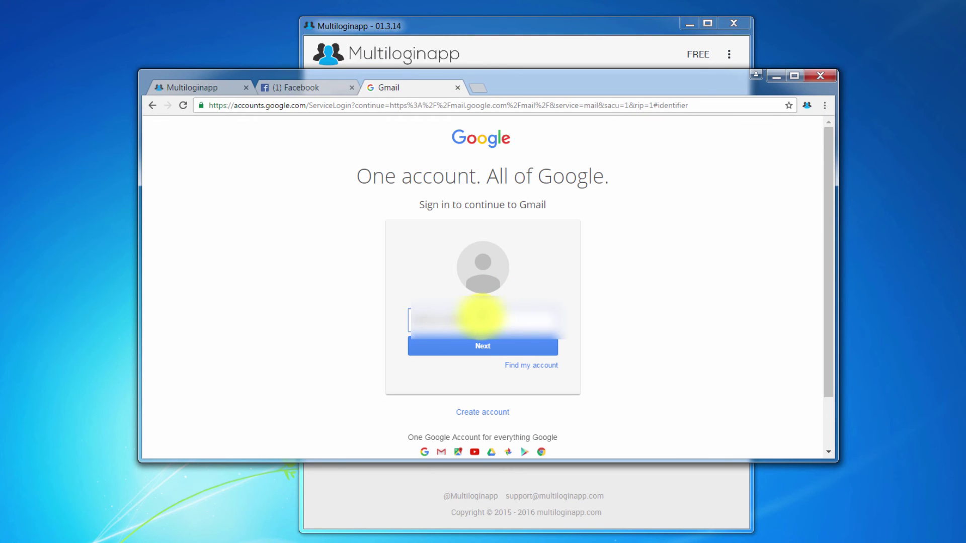
click(482, 346)
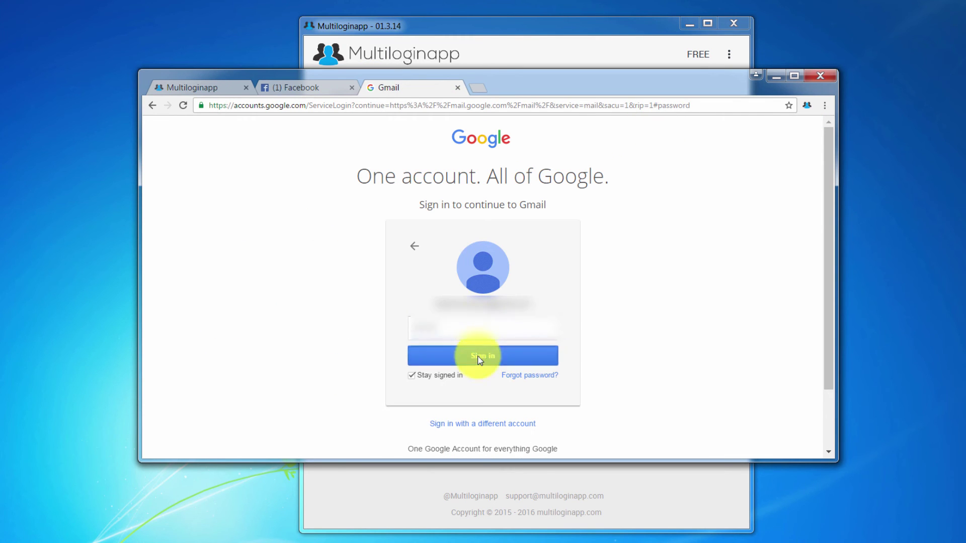
click(480, 357)
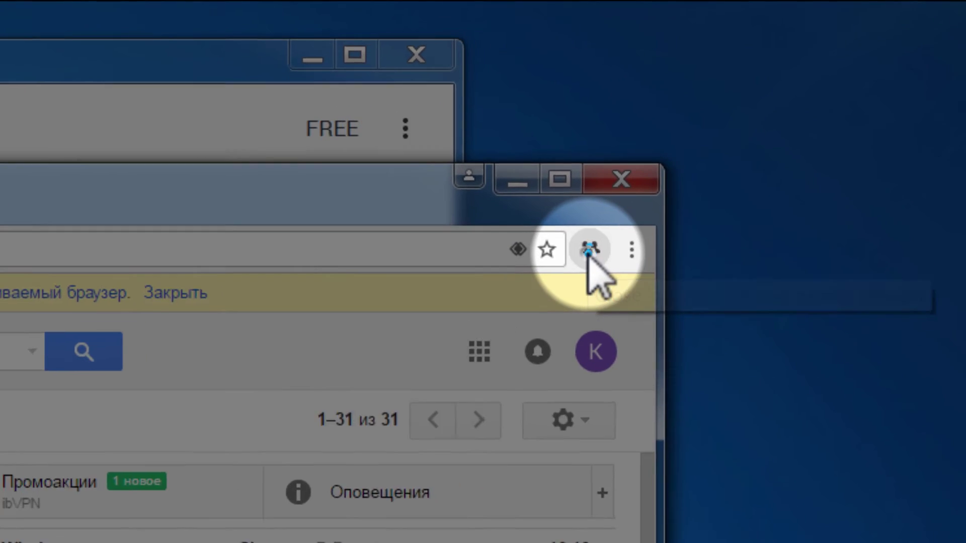
Step: Save the session data to the server and close the profile's browser
click(589, 250)
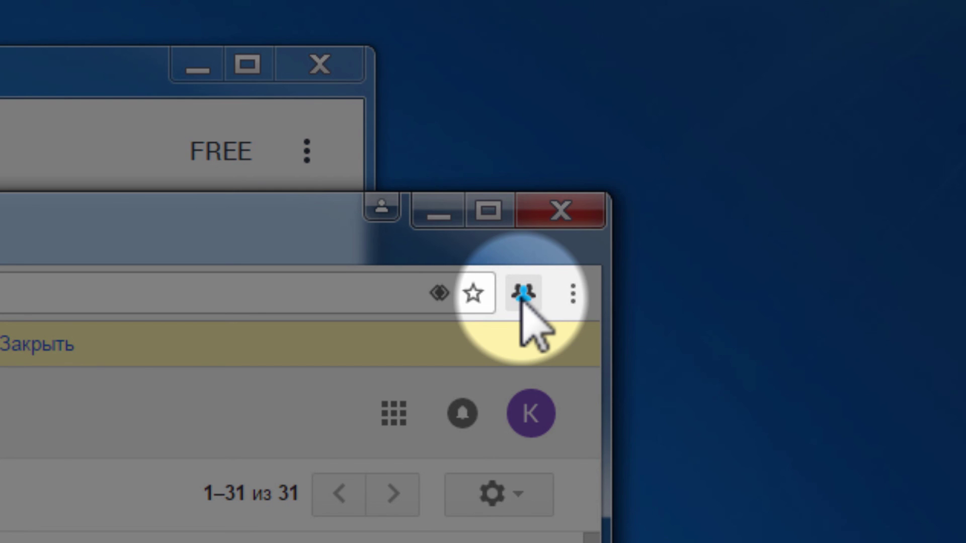
click(522, 294)
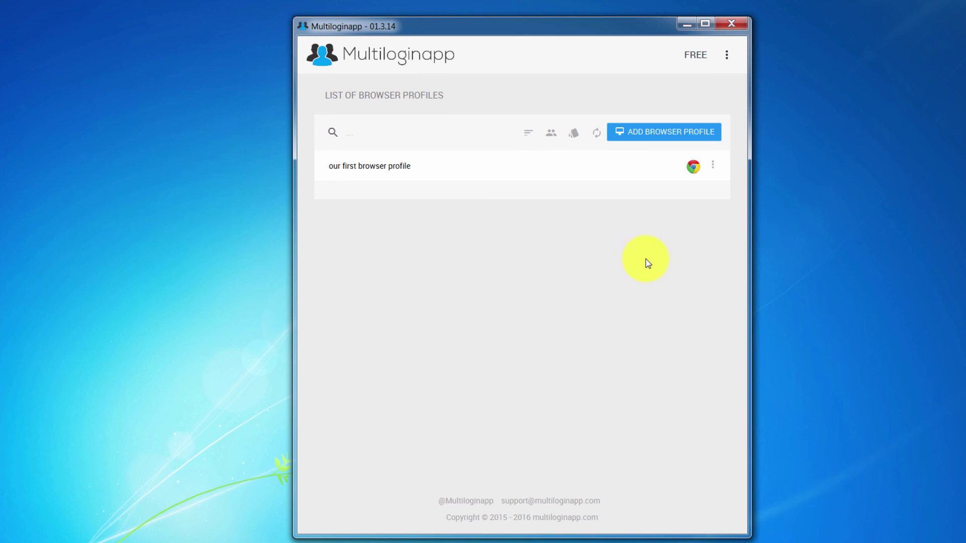
Step: Relaunch the profile and switch between Facebook and Gmail tabs to confirm both stay logged in
click(694, 166)
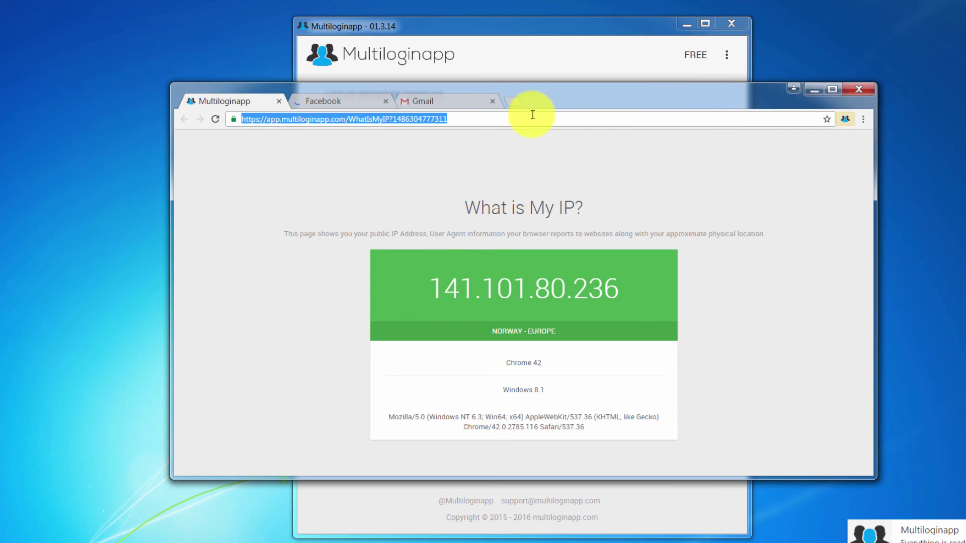
click(314, 102)
click(423, 106)
click(352, 103)
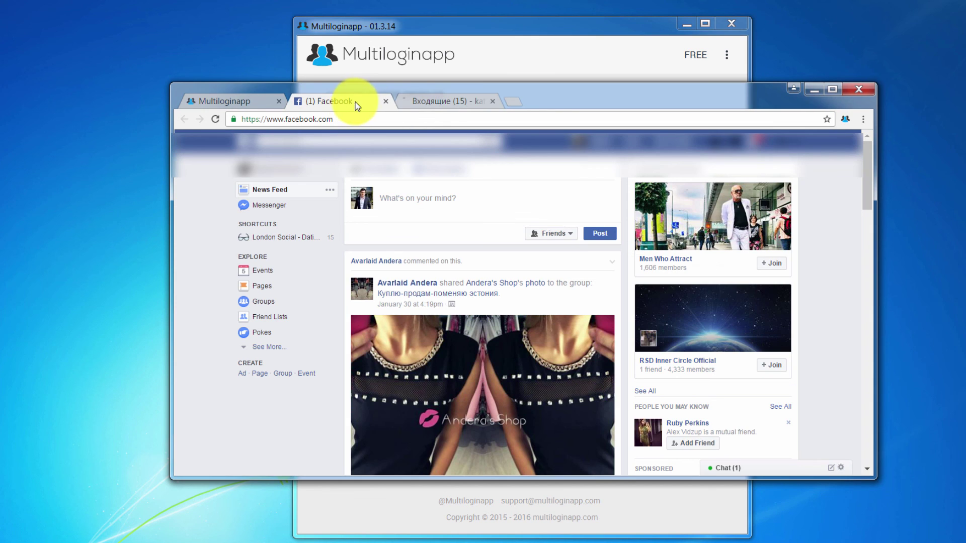
click(434, 102)
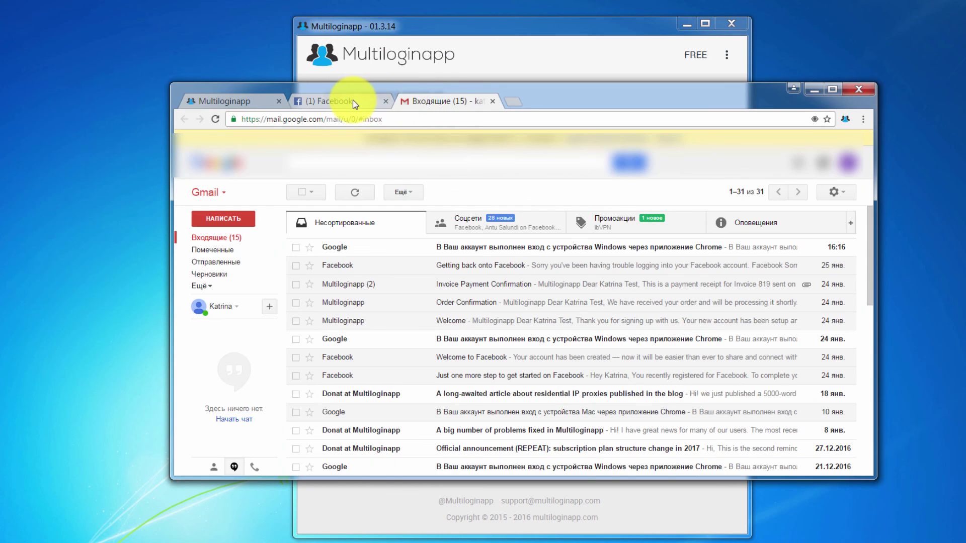
click(366, 100)
click(424, 100)
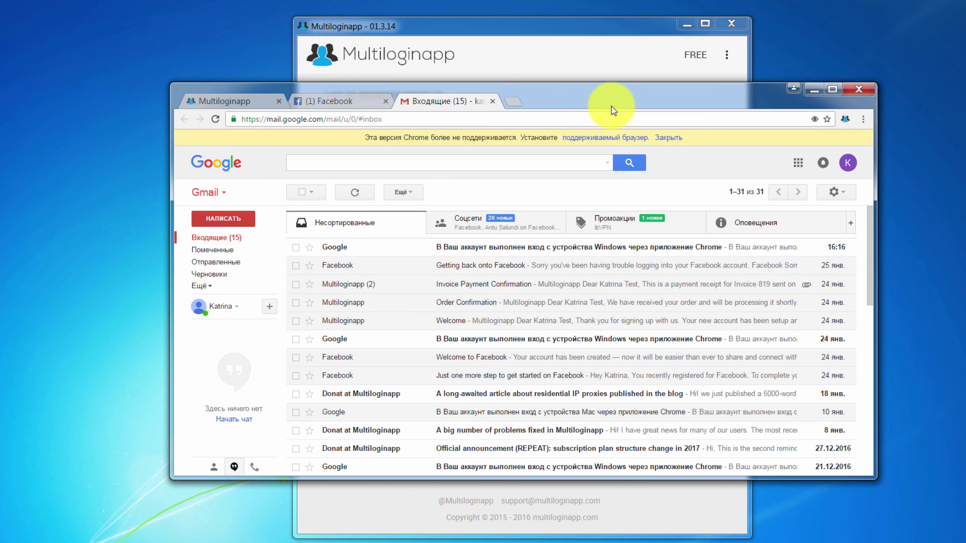